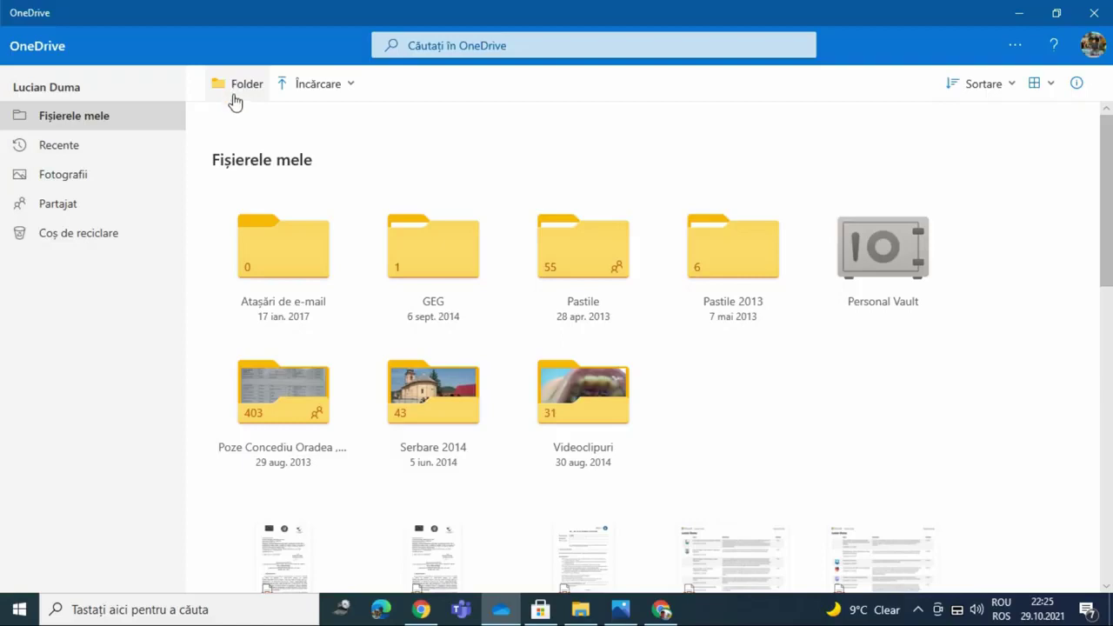
Step: Create a folder named CRED in Fișierele mele and open it
left_click(235, 90)
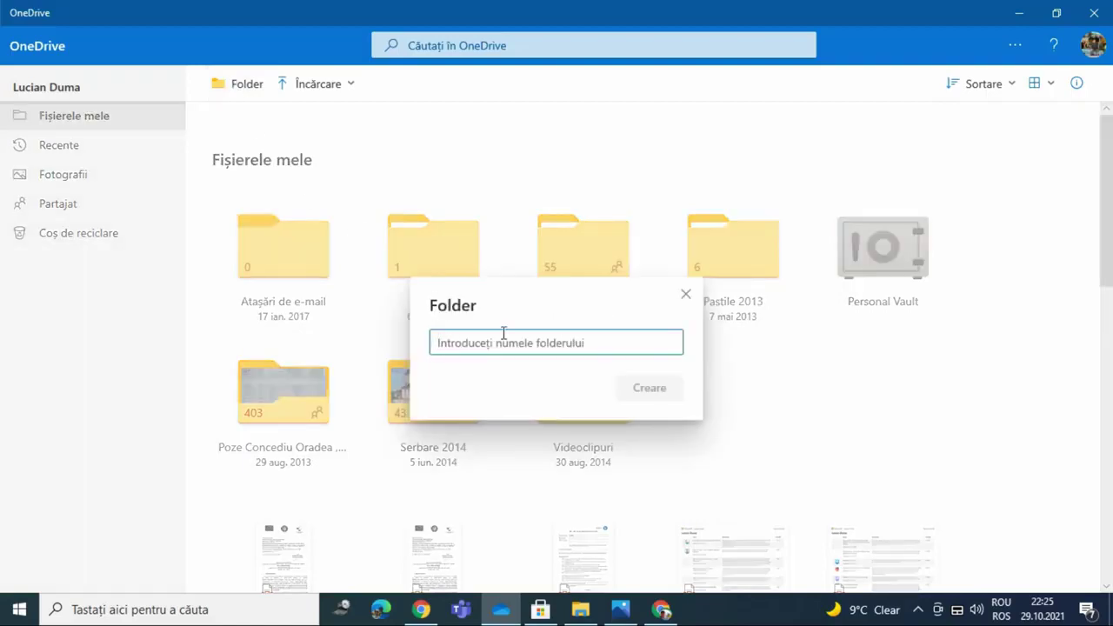
type("CRED")
left_click(649, 388)
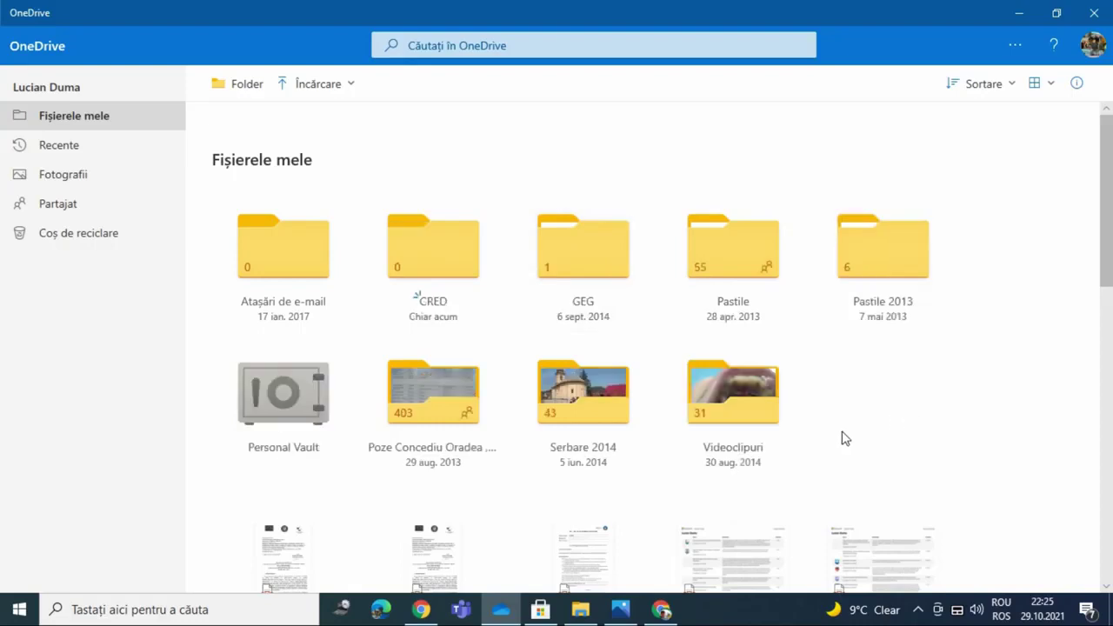
left_click(444, 264)
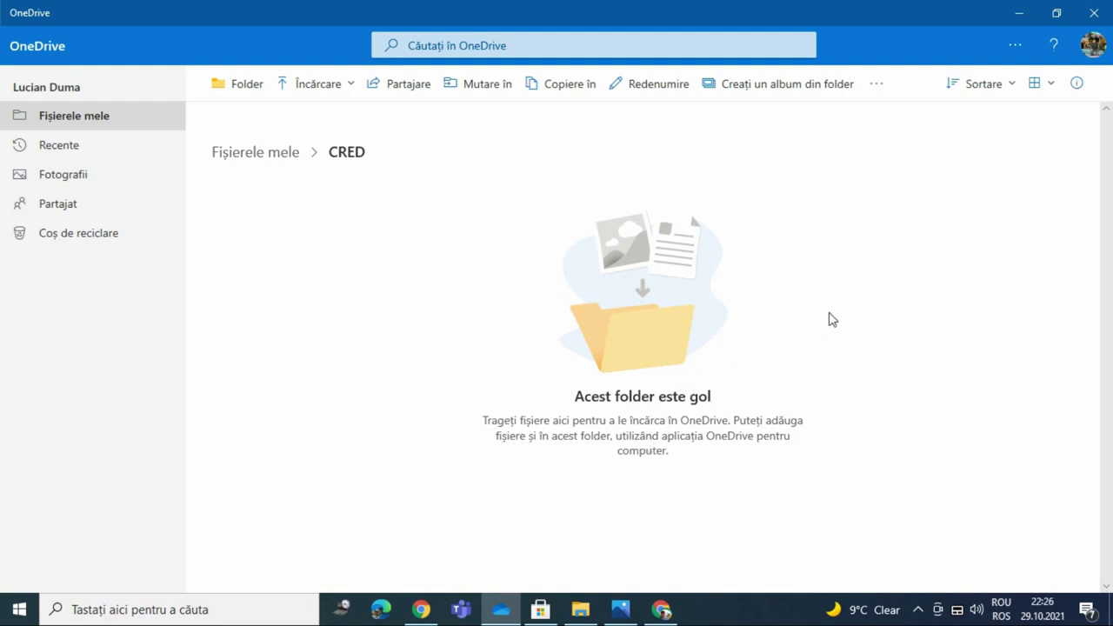
Step: Upload the Word document "3. Descriptor Tutorial Microsoft Teams" from the "3. Tutorial Microsoft Teams" folder into CRED
left_click(337, 92)
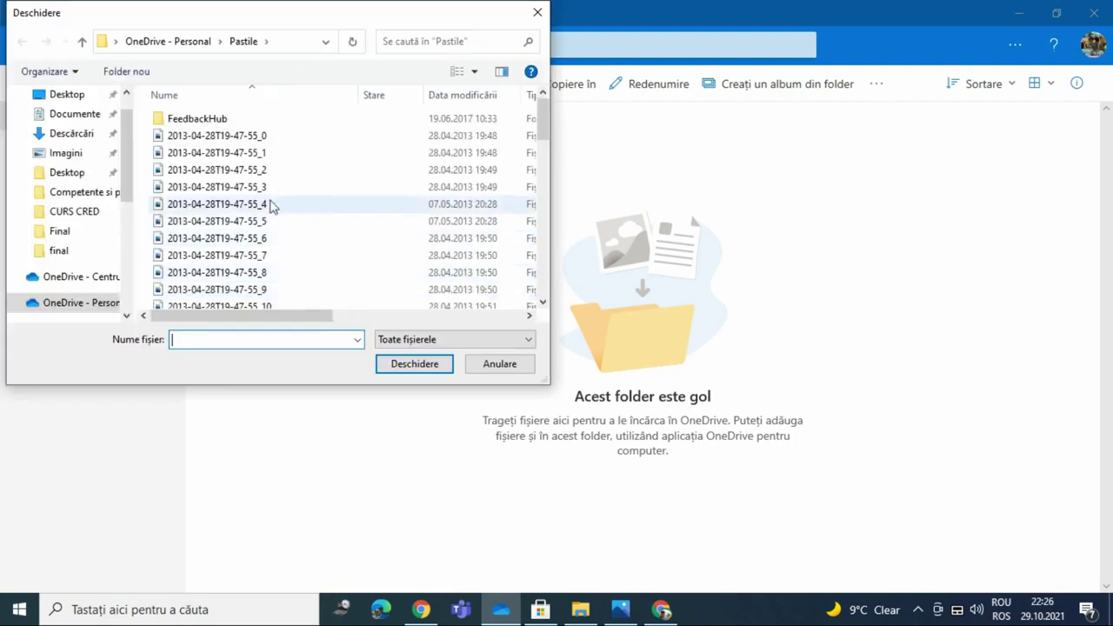
scroll(122, 195, "up", 1)
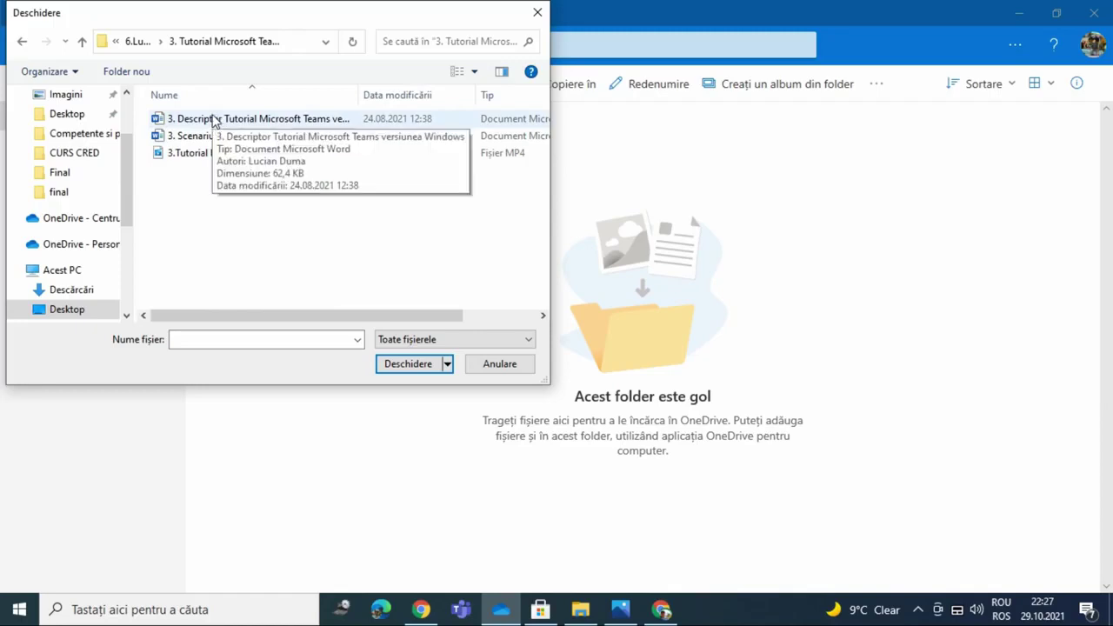
left_click(214, 118)
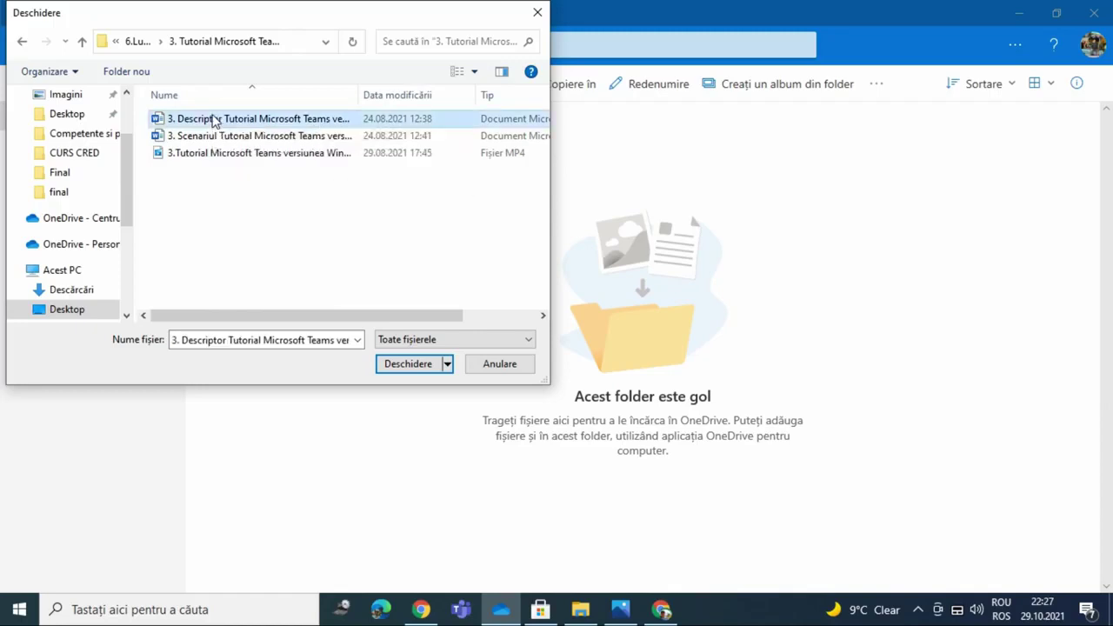
left_click(410, 365)
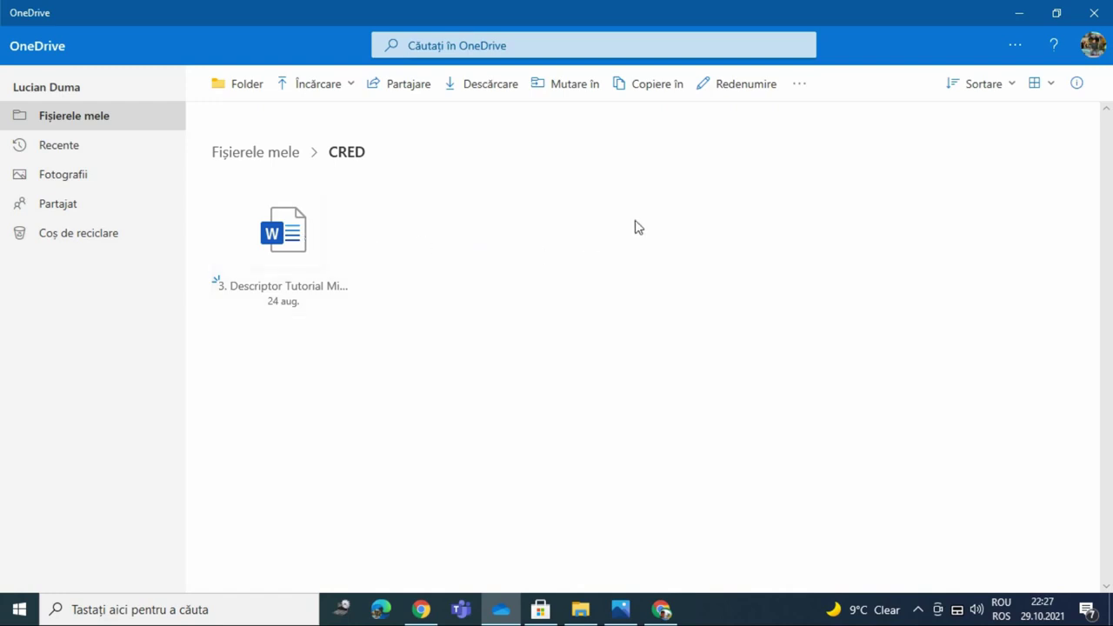
Step: Upload the "CRED_Anexa 7 - FIP" PDF from the "online" subfolder of "6.Luna August" into CRED
left_click(350, 94)
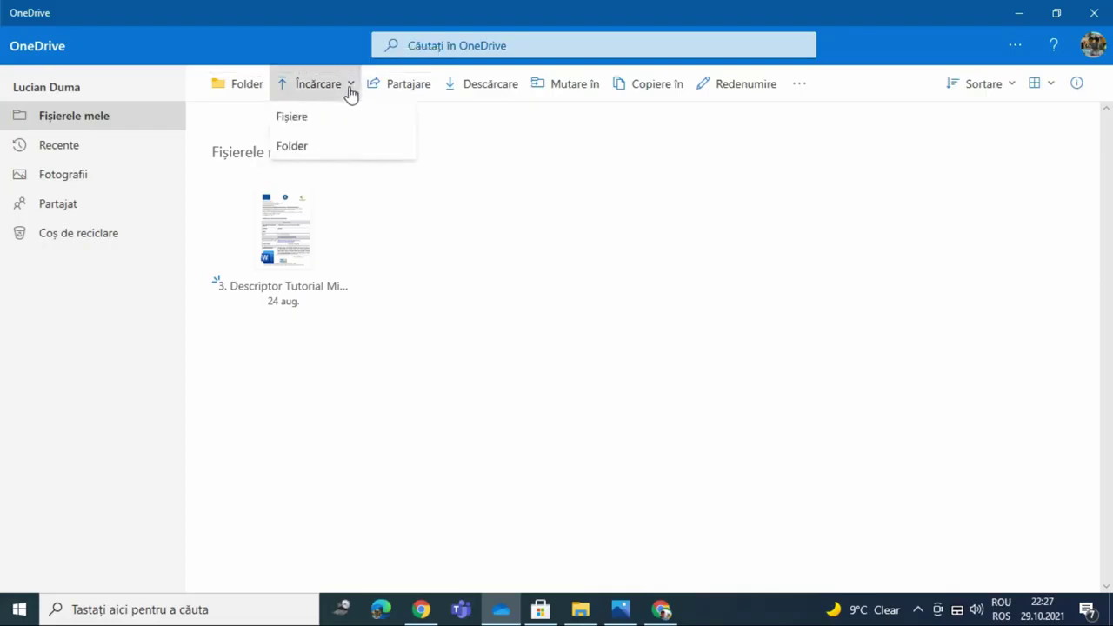
left_click(315, 127)
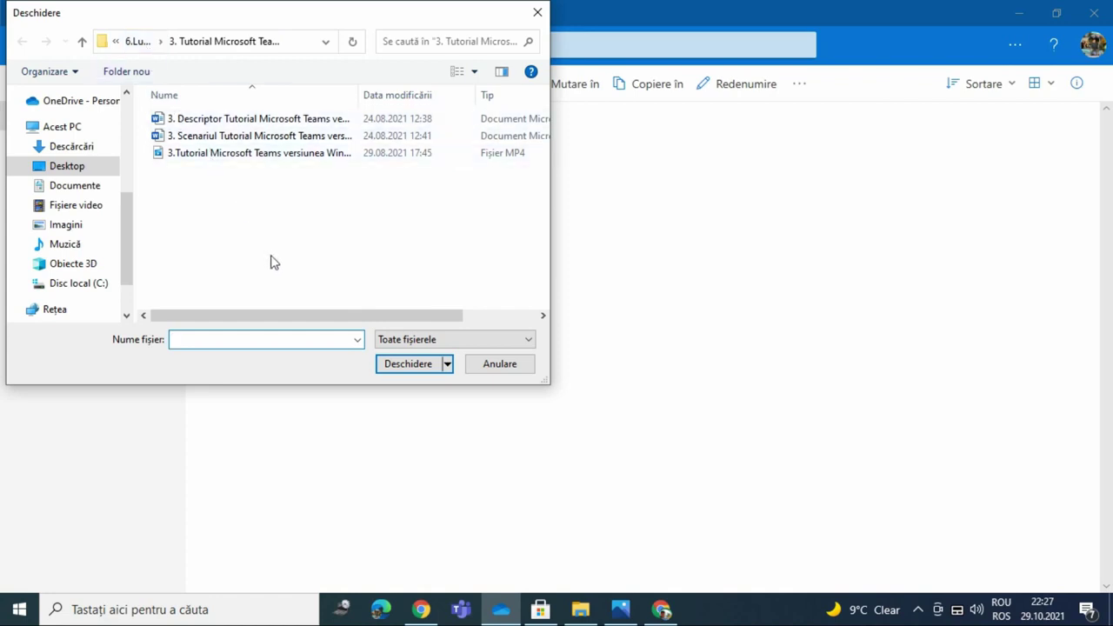
left_click(82, 41)
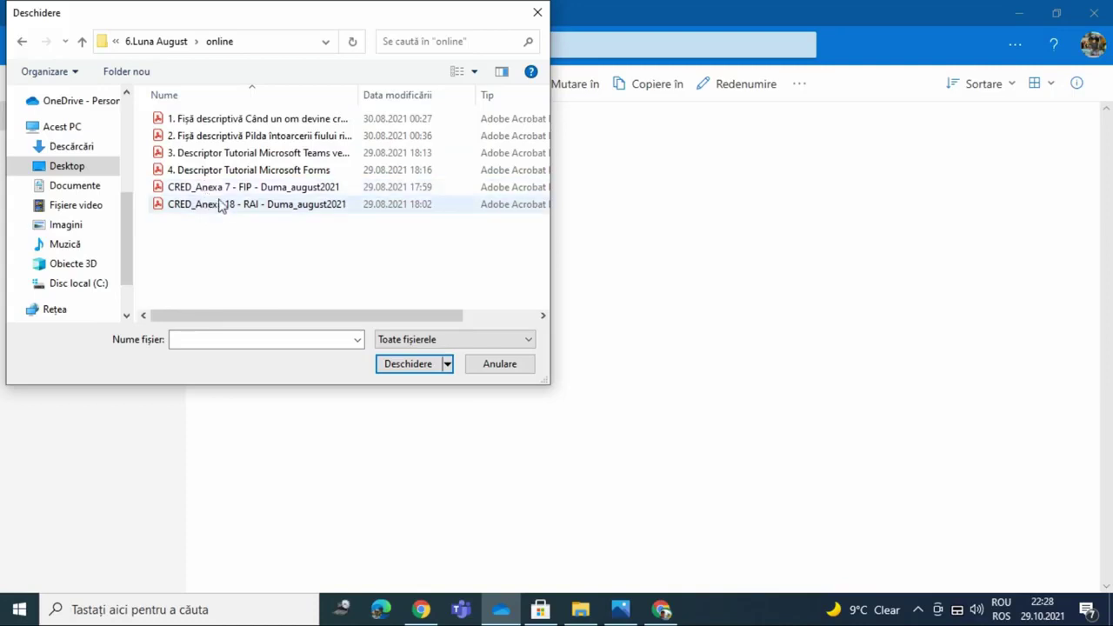
left_click(228, 187)
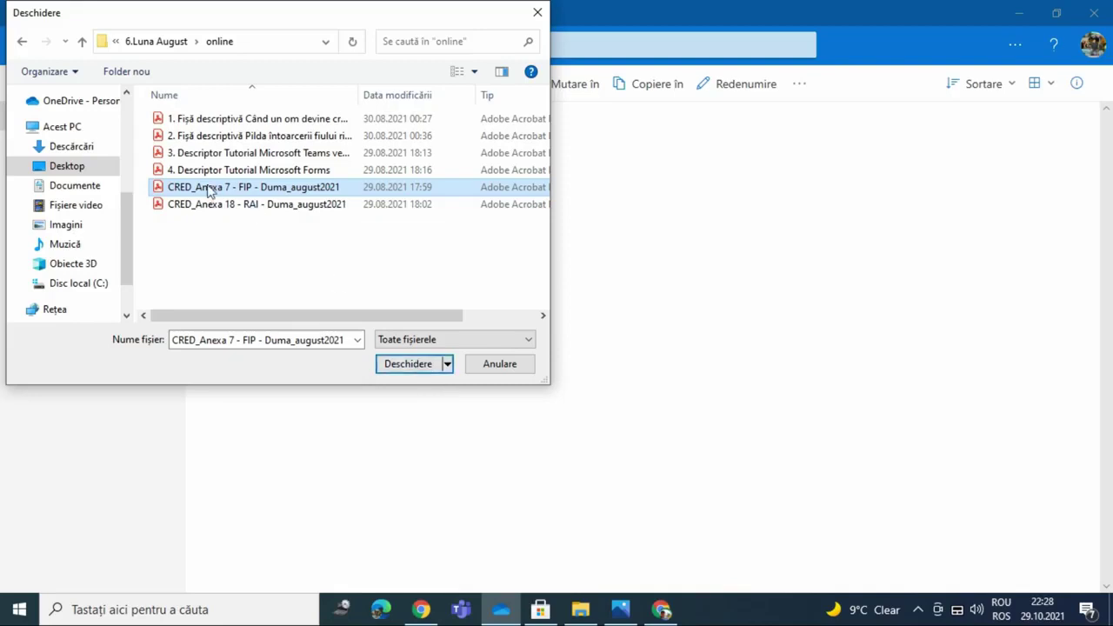
left_click(415, 366)
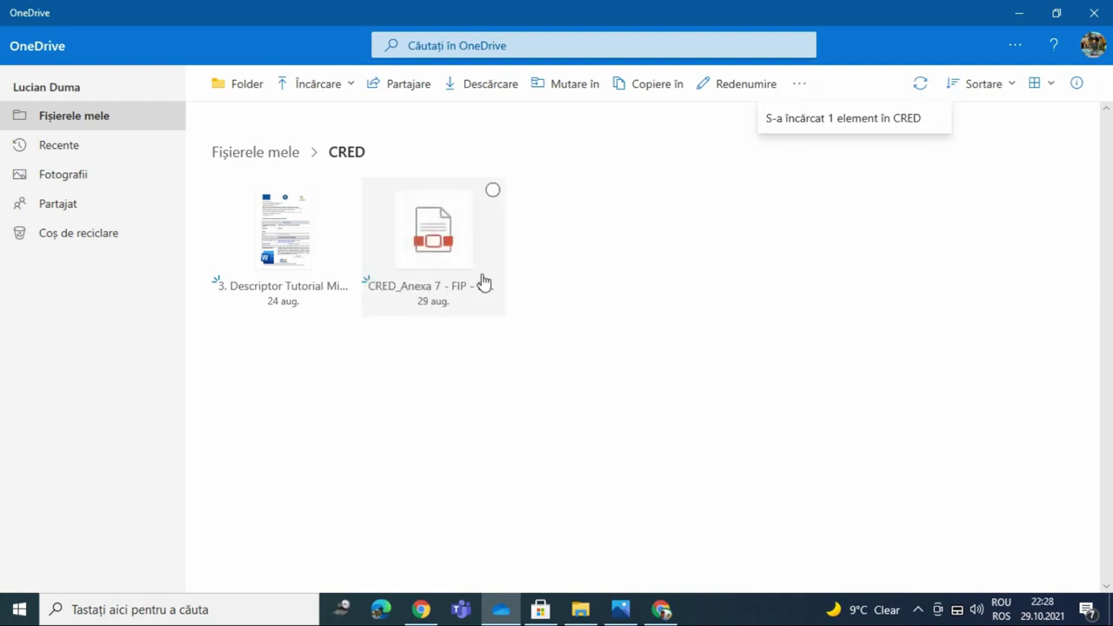
Step: Upload the "CRED_Anexa 7 - FIP" Excel workbook from the "6.Luna August" folder into CRED
left_click(353, 88)
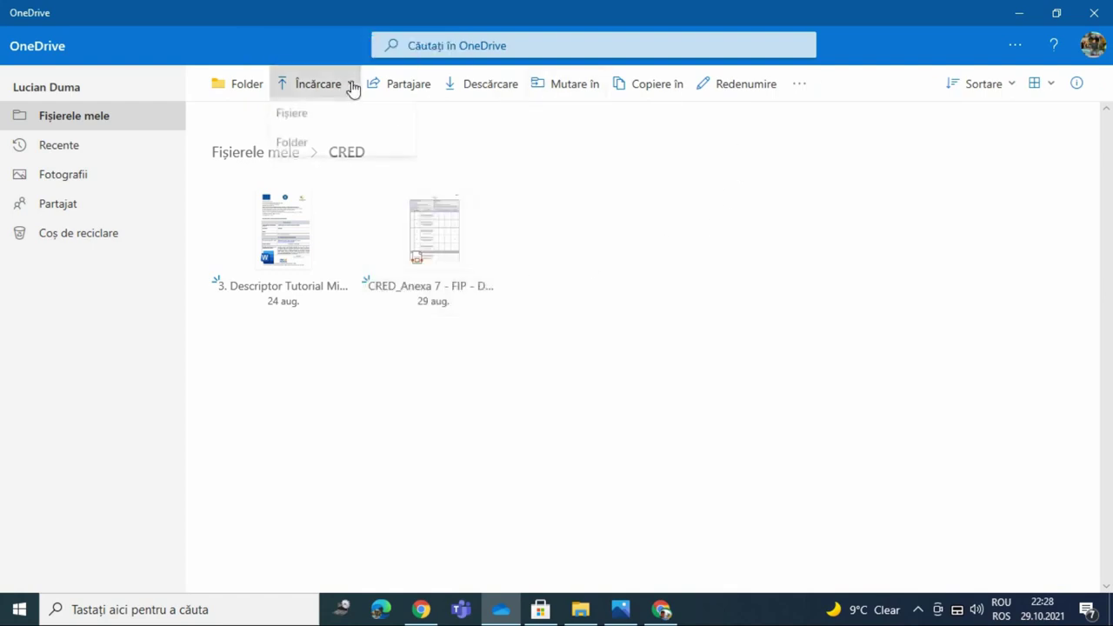
left_click(311, 122)
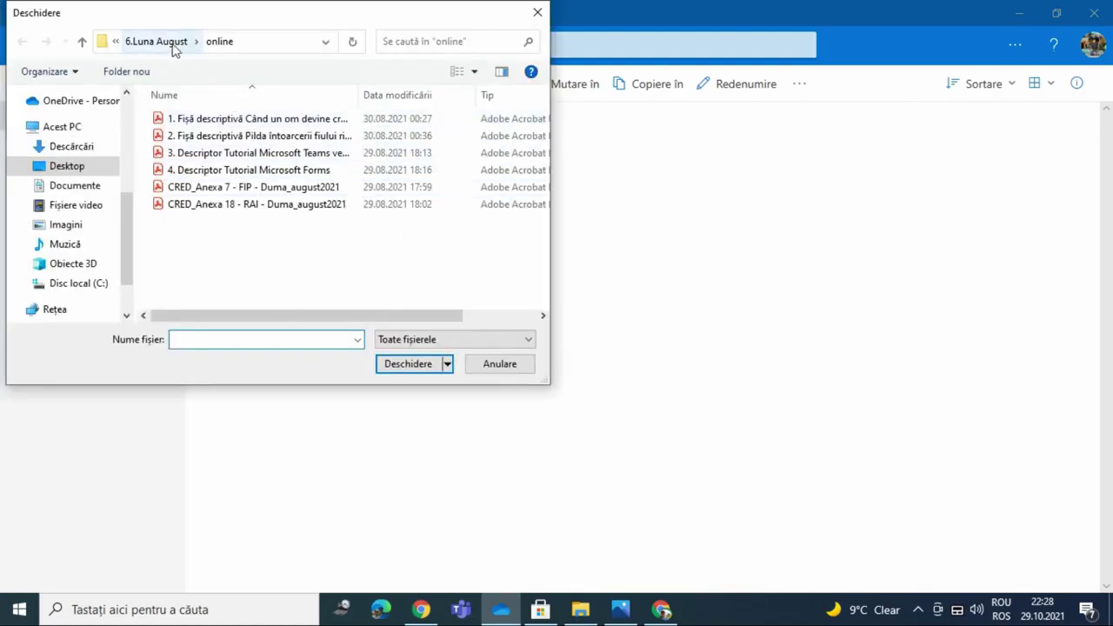
left_click(157, 45)
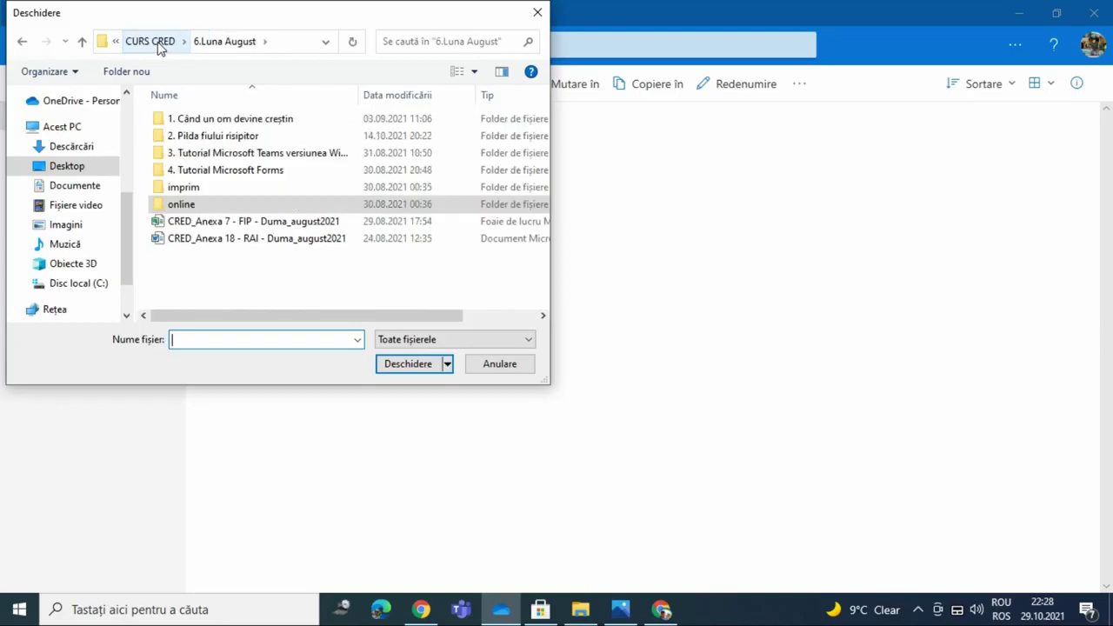
left_click(217, 224)
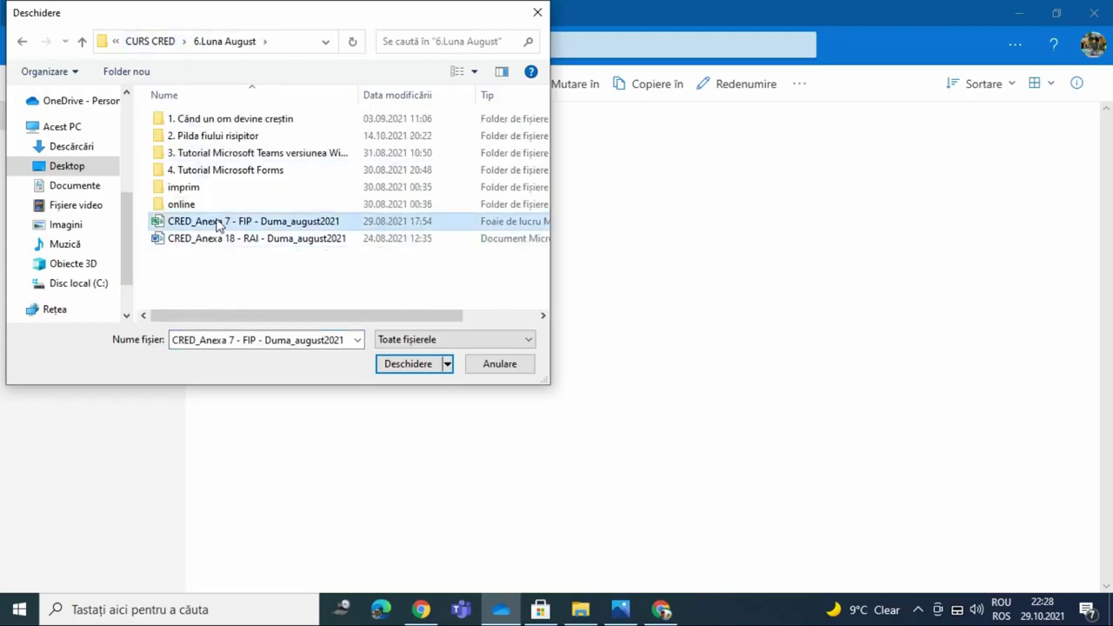
left_click(405, 365)
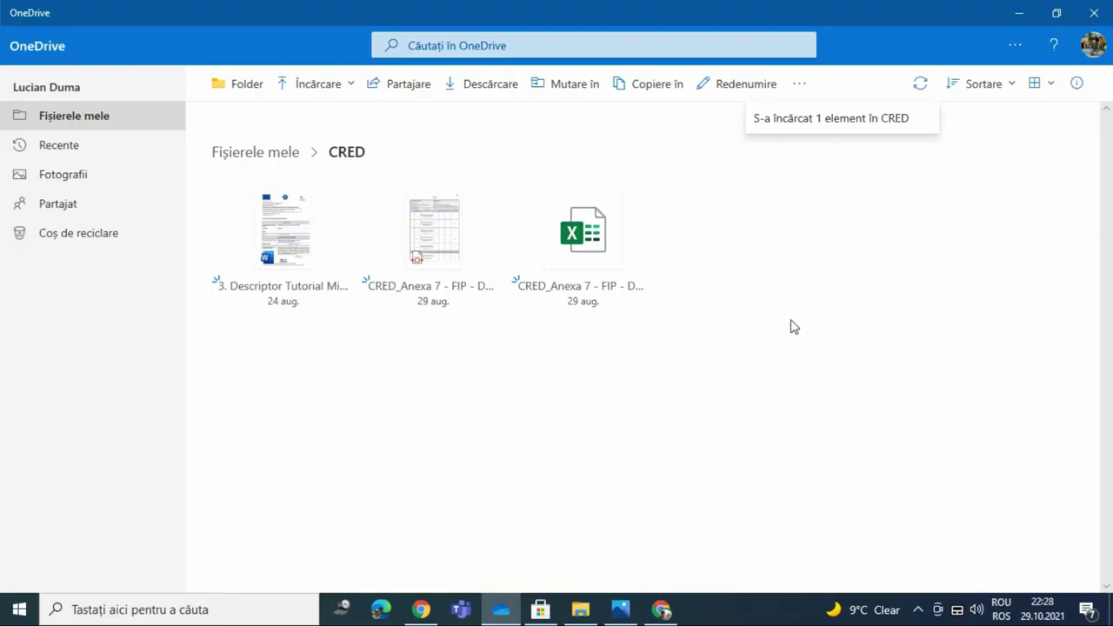
Step: Upload the "2. PPT Pilda întoarcerii fiului risipitor" presentation dated 26.09.2021 from the "2. Pilda fiului risipitor" folder into CRED
left_click(352, 95)
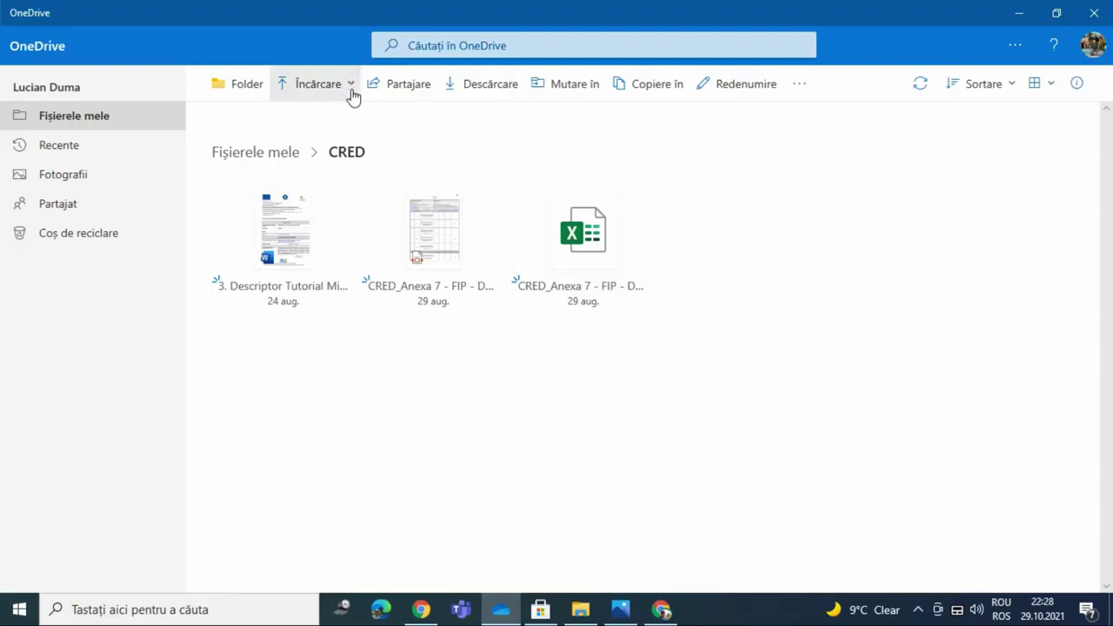
left_click(311, 115)
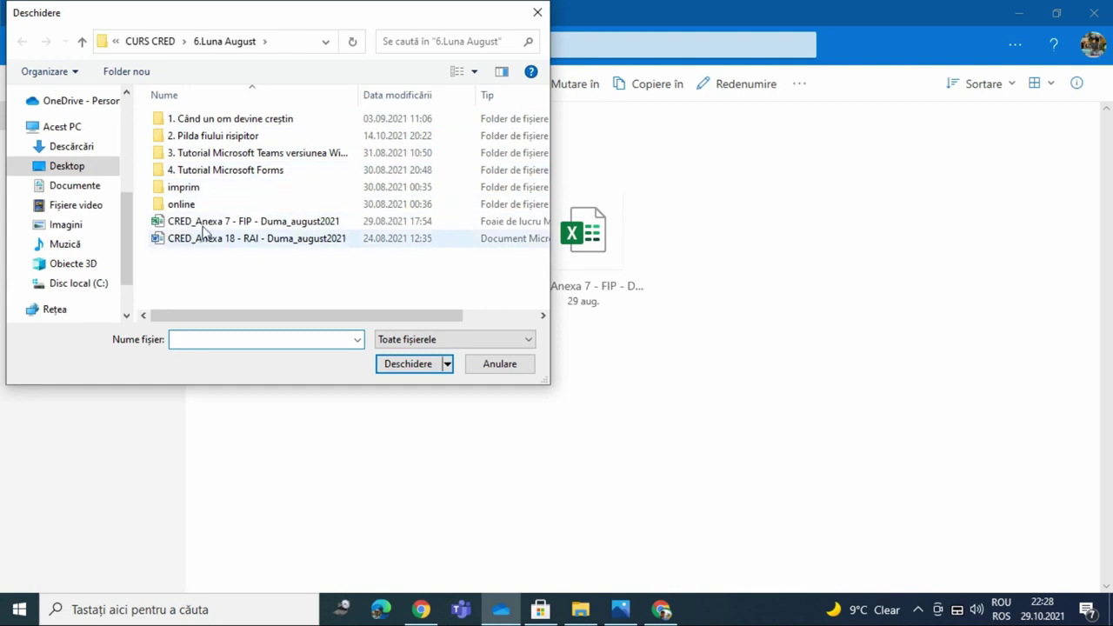
double_click(226, 136)
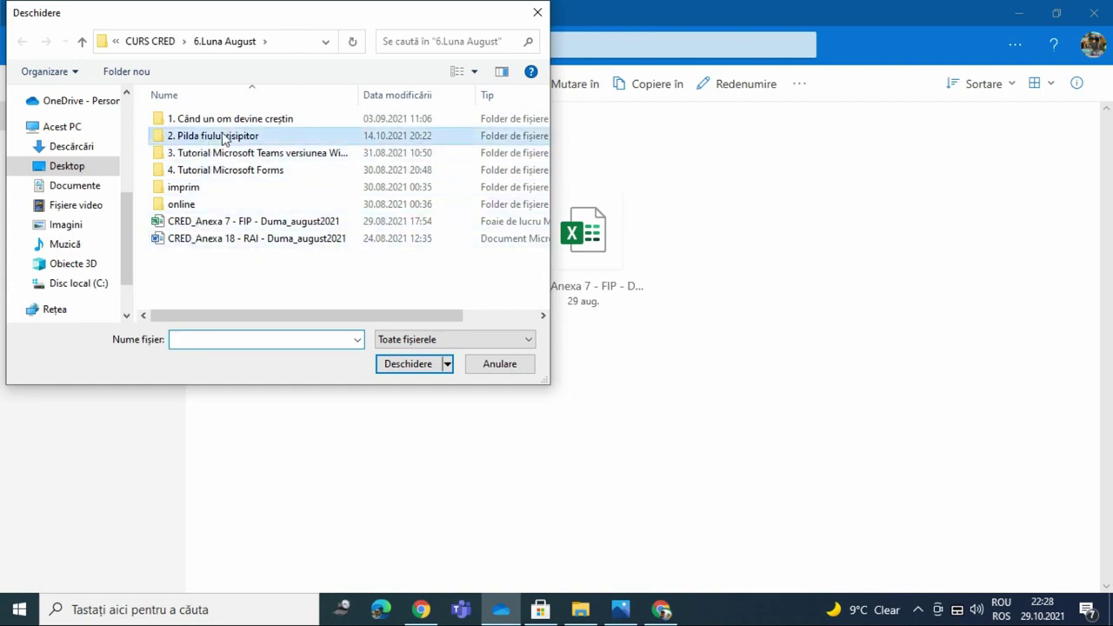
left_click(215, 188)
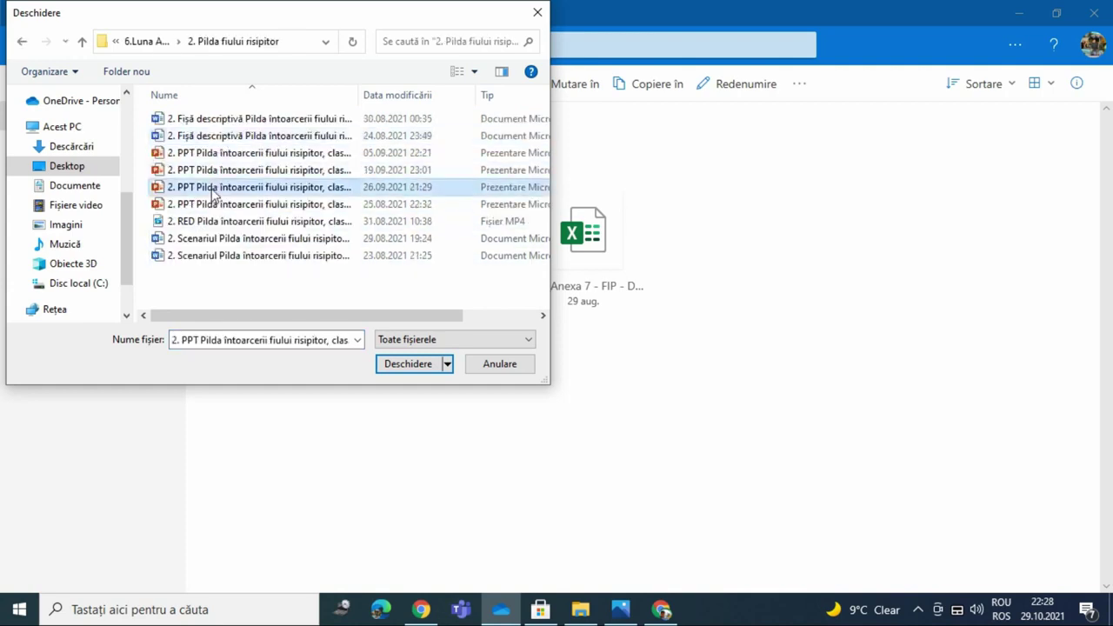
left_click(408, 363)
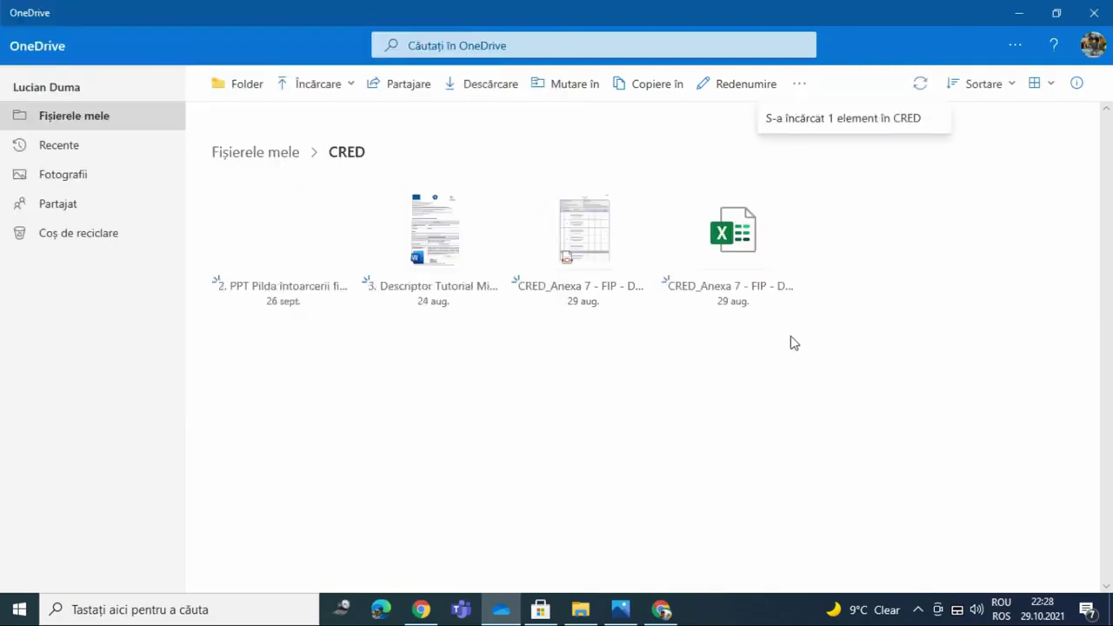
Step: Upload the MP4 video "3.Tutorial Microsoft Teams versiunea Windows" from the "3. Tutorial Microsoft Teams" folder into CRED
left_click(348, 93)
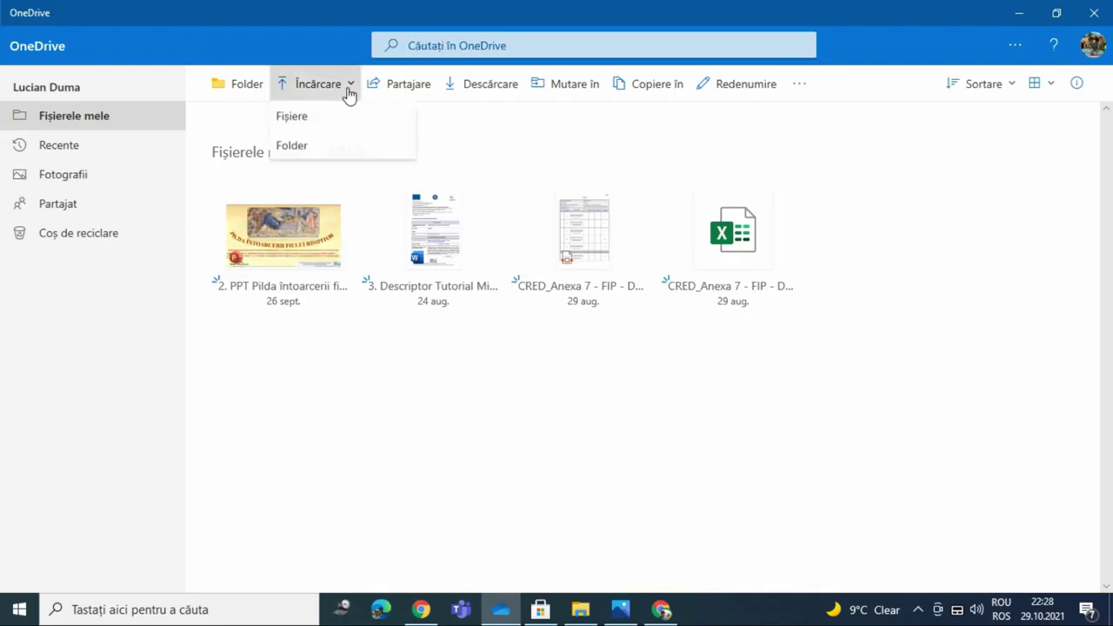
left_click(299, 117)
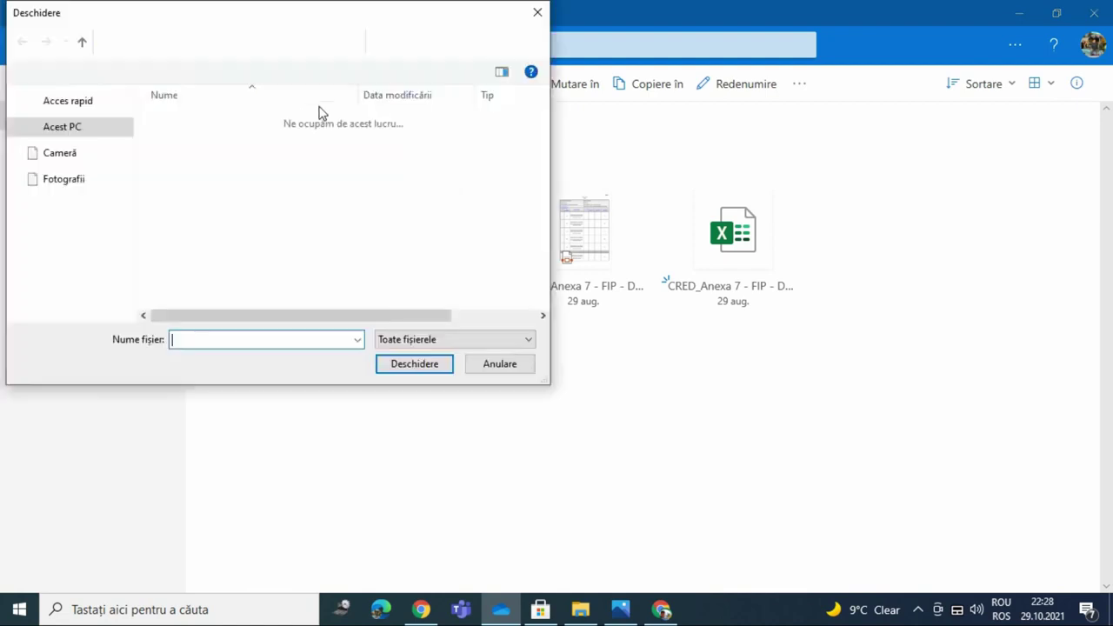
left_click(146, 42)
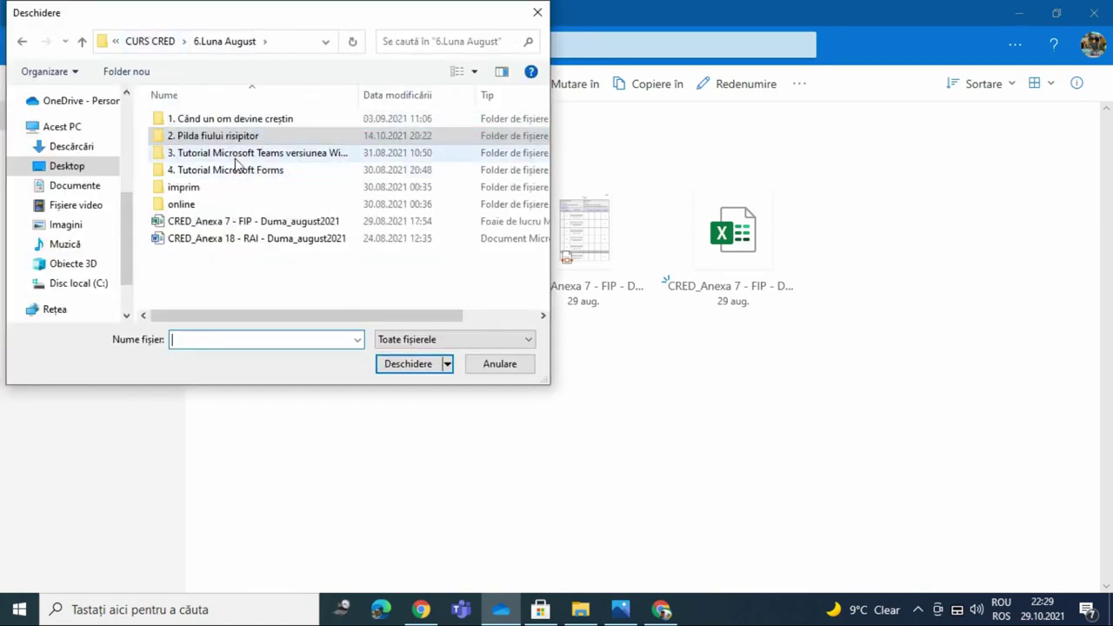
double_click(239, 154)
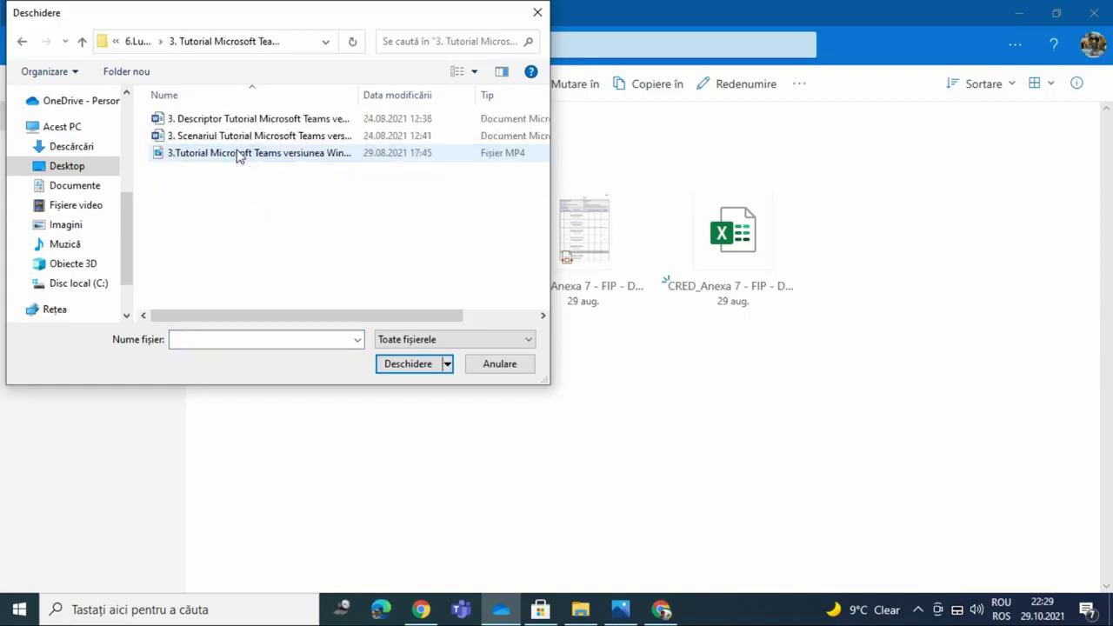
left_click(240, 154)
left_click(388, 366)
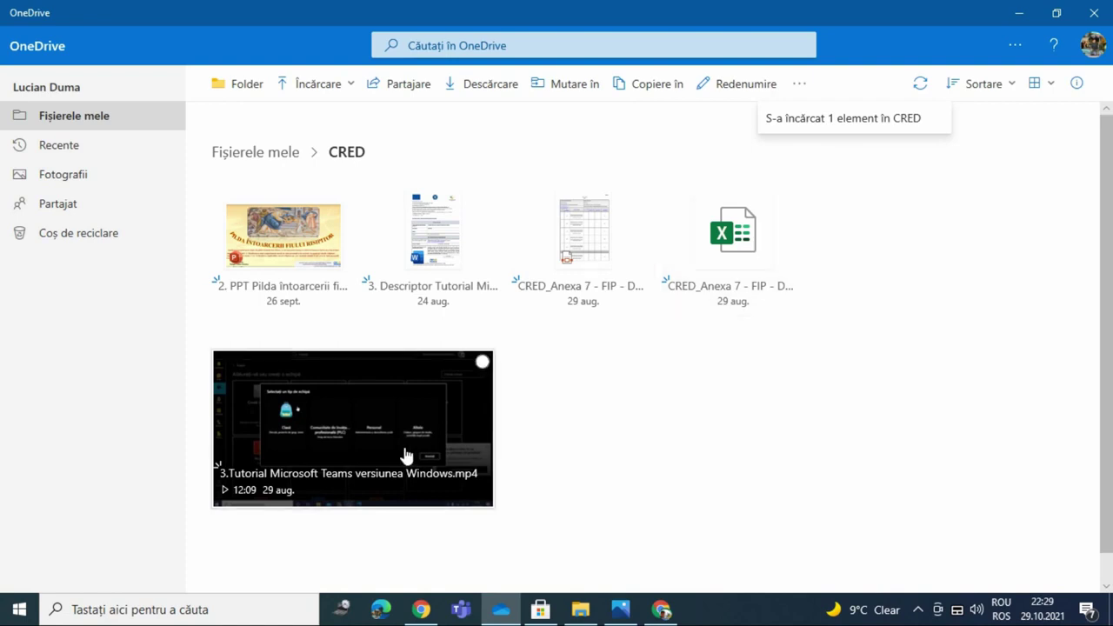
Step: Upload the image "GIMNAZIU - RELIGIE_8" from the "CURS CRED" desktop folder into CRED
left_click(351, 87)
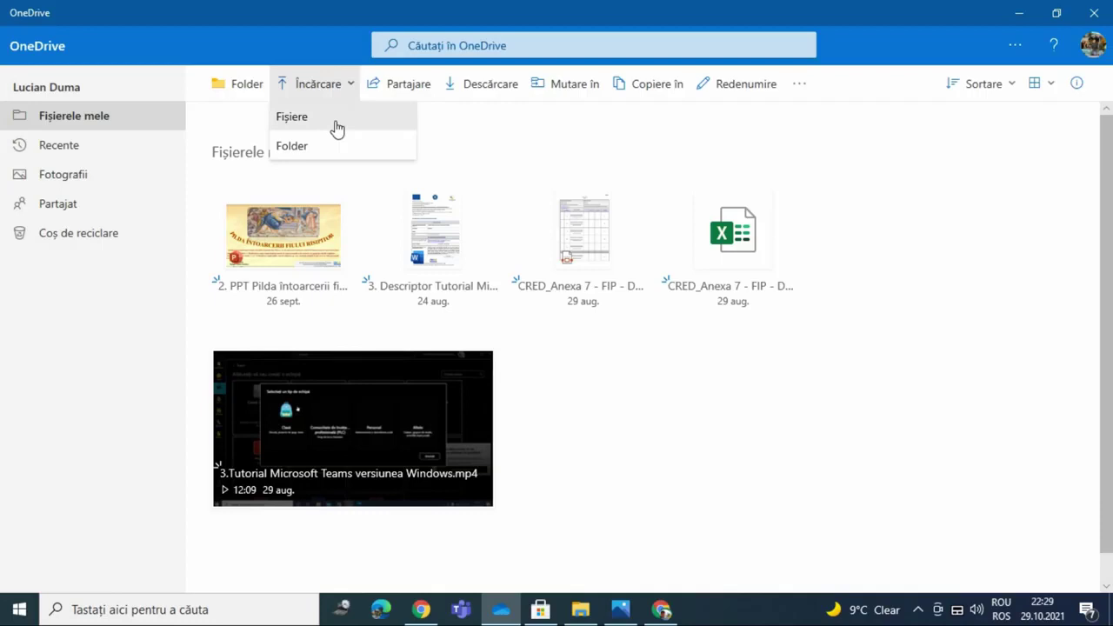
left_click(335, 127)
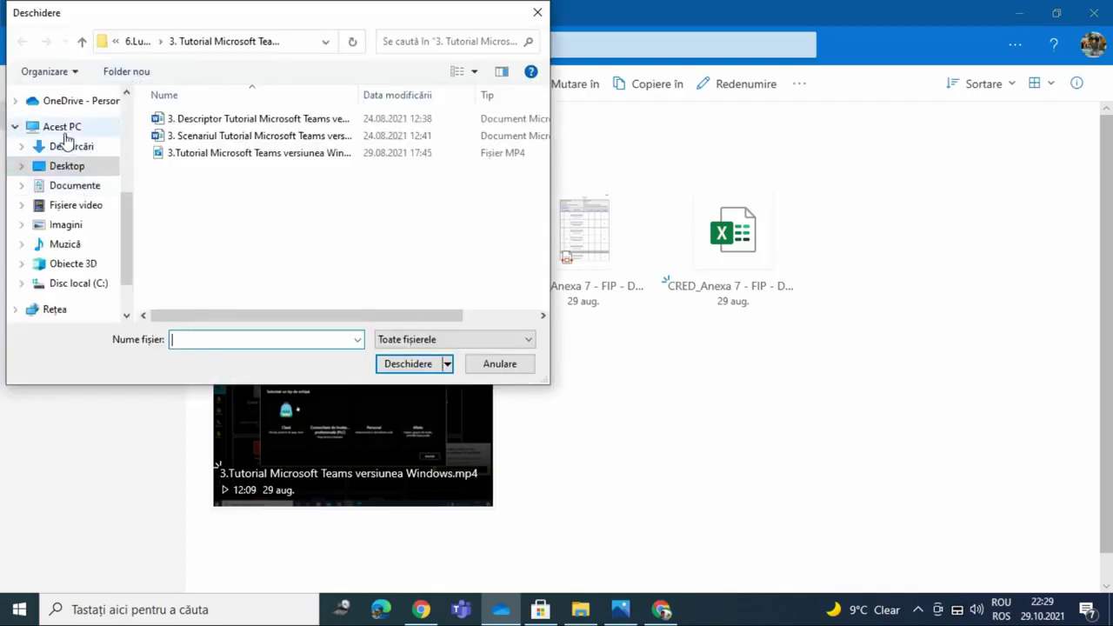
left_click(141, 42)
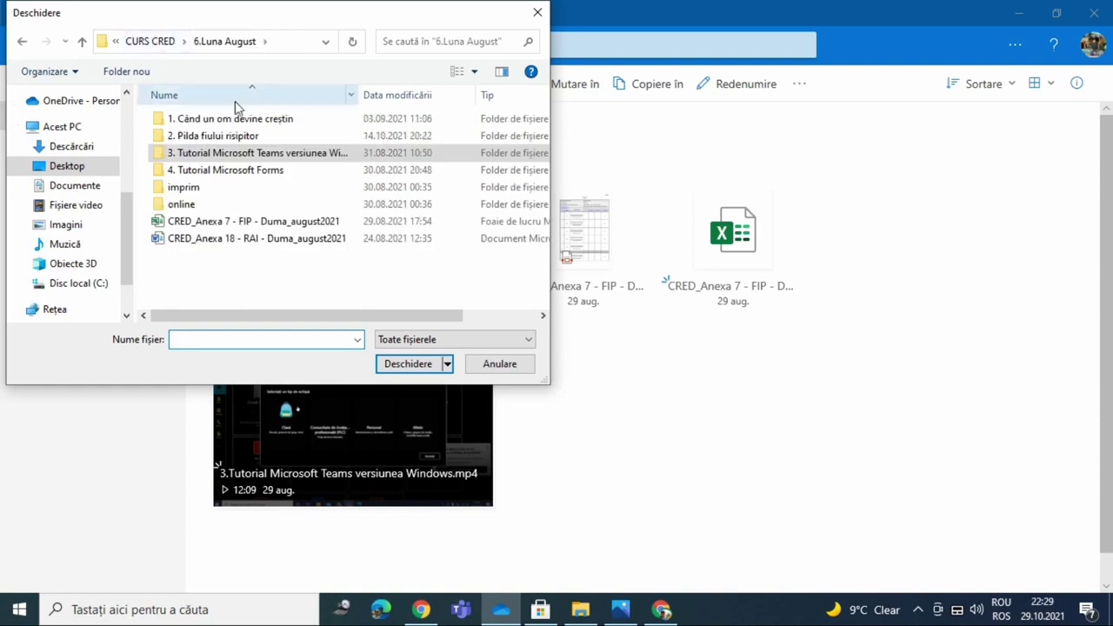
left_click(143, 42)
scroll(347, 226, "down", 10)
scroll(371, 235, "up", 3)
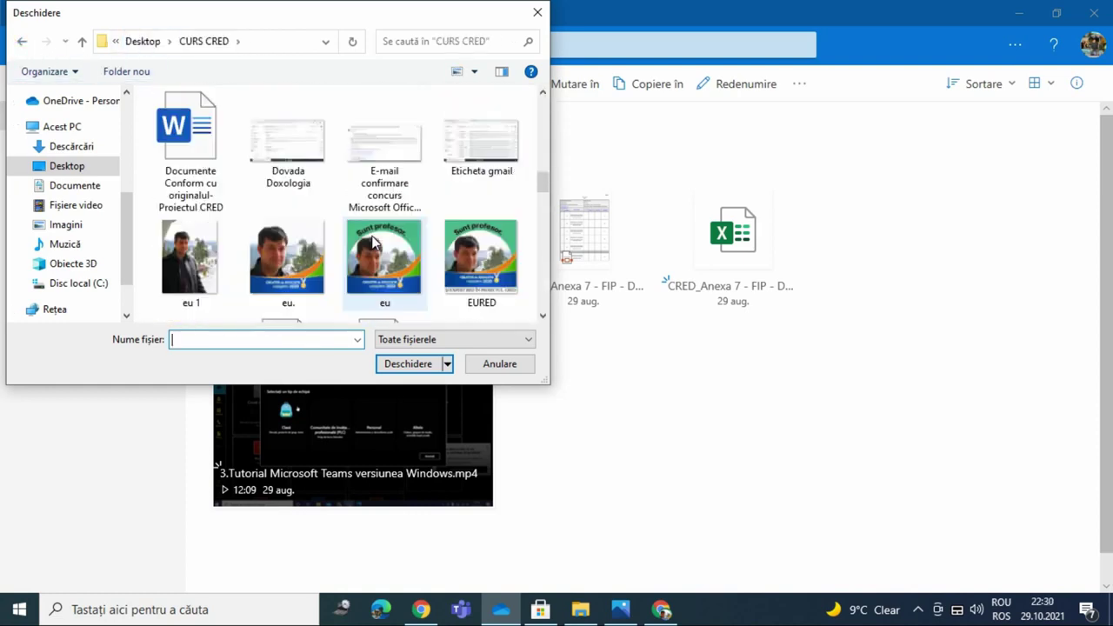
scroll(371, 235, "down", 2)
scroll(436, 277, "down", 1)
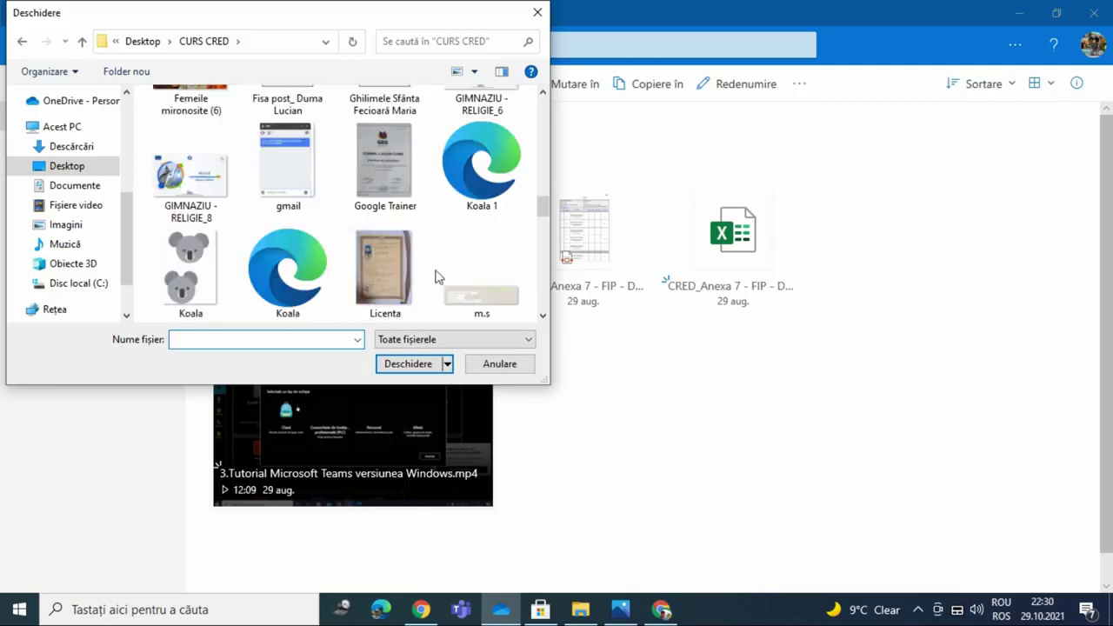
left_click(189, 178)
left_click(405, 363)
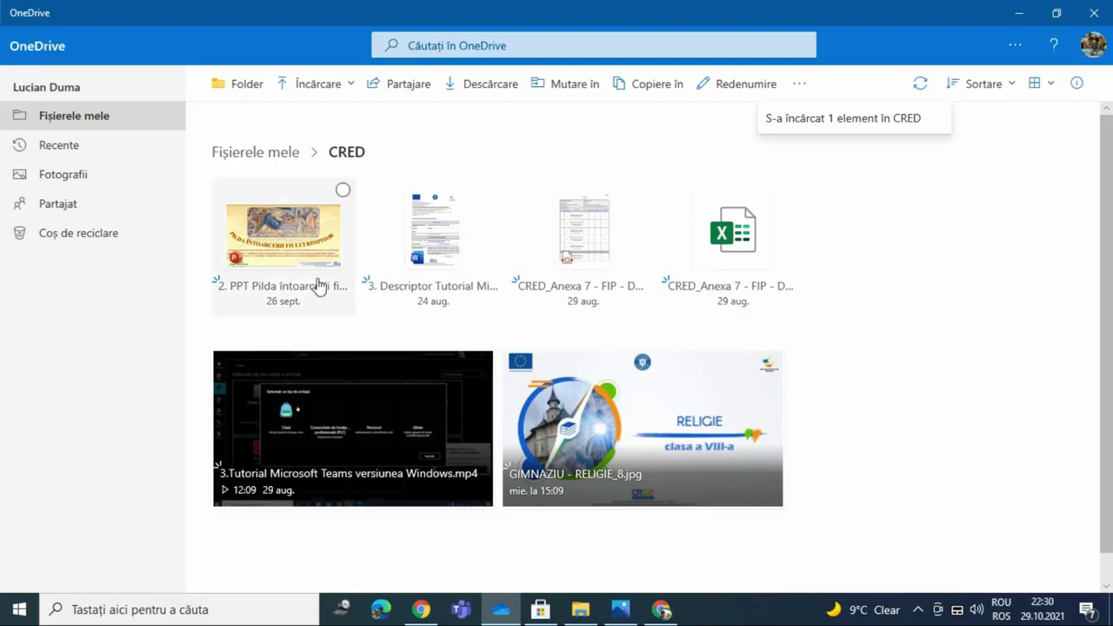
Step: Open the uploaded Microsoft Teams tutorial video and pause its playback
left_click(400, 403)
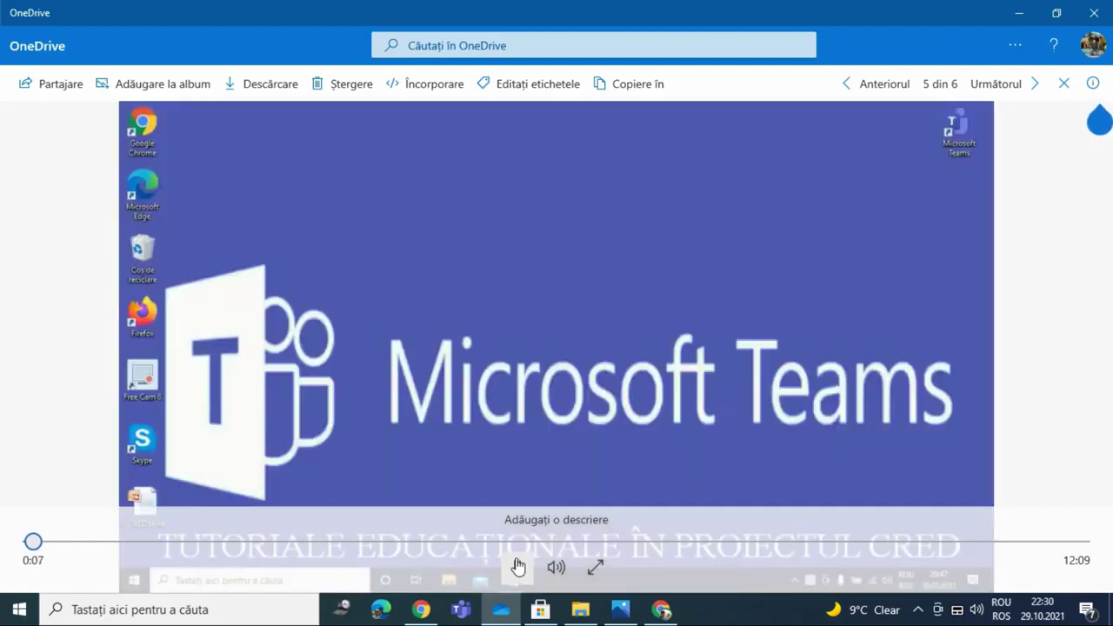
left_click(517, 566)
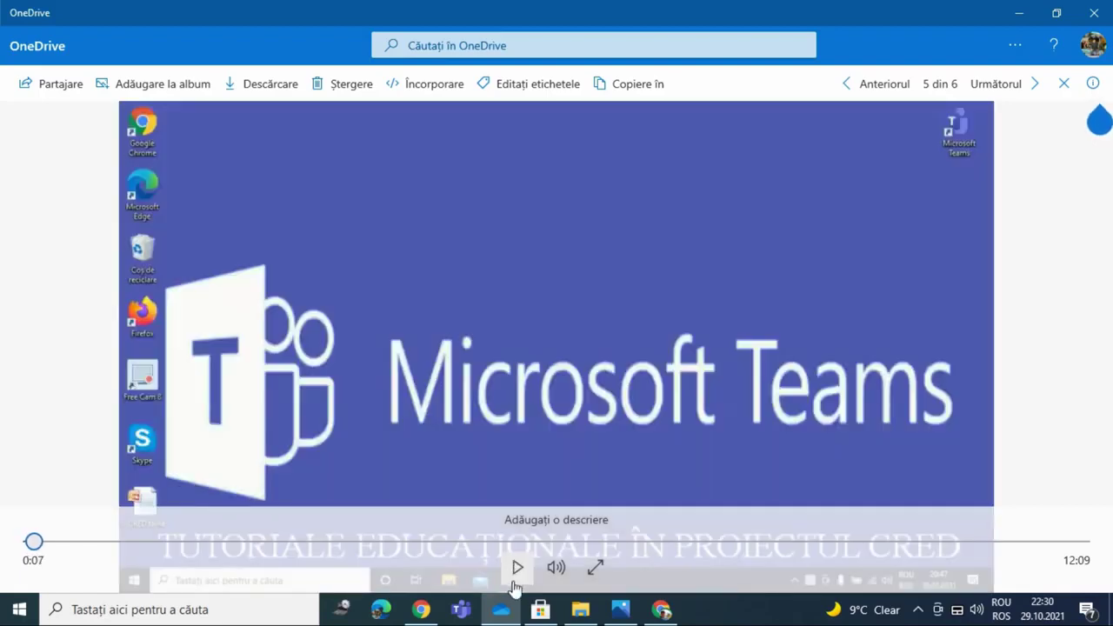
Step: Generate and copy a view-only sharing link for the video, and close OneDrive
left_click(68, 91)
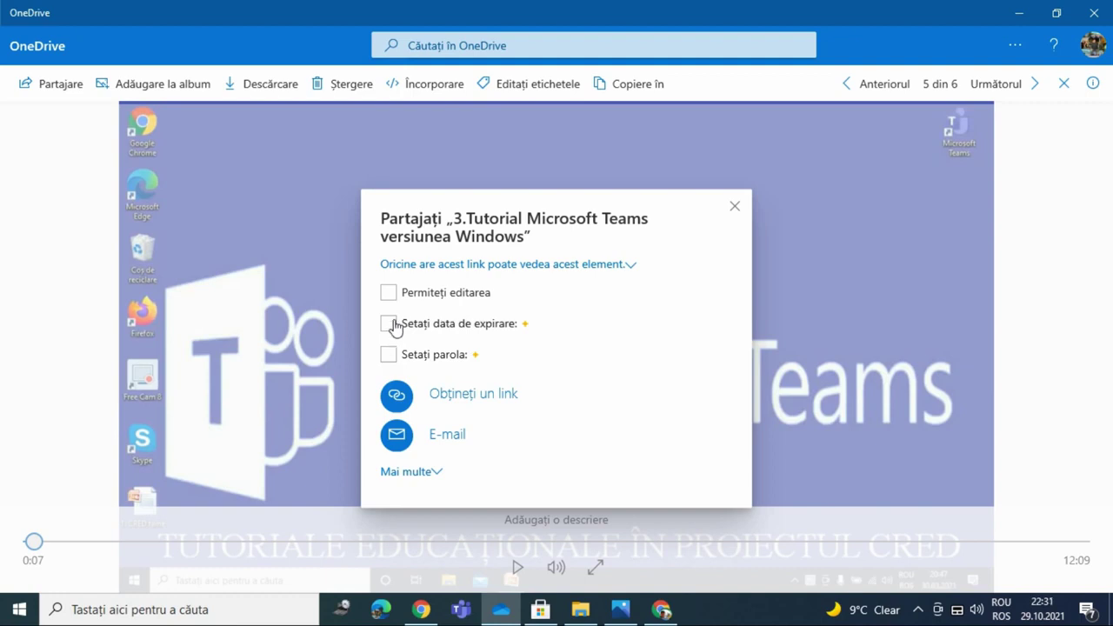
left_click(477, 397)
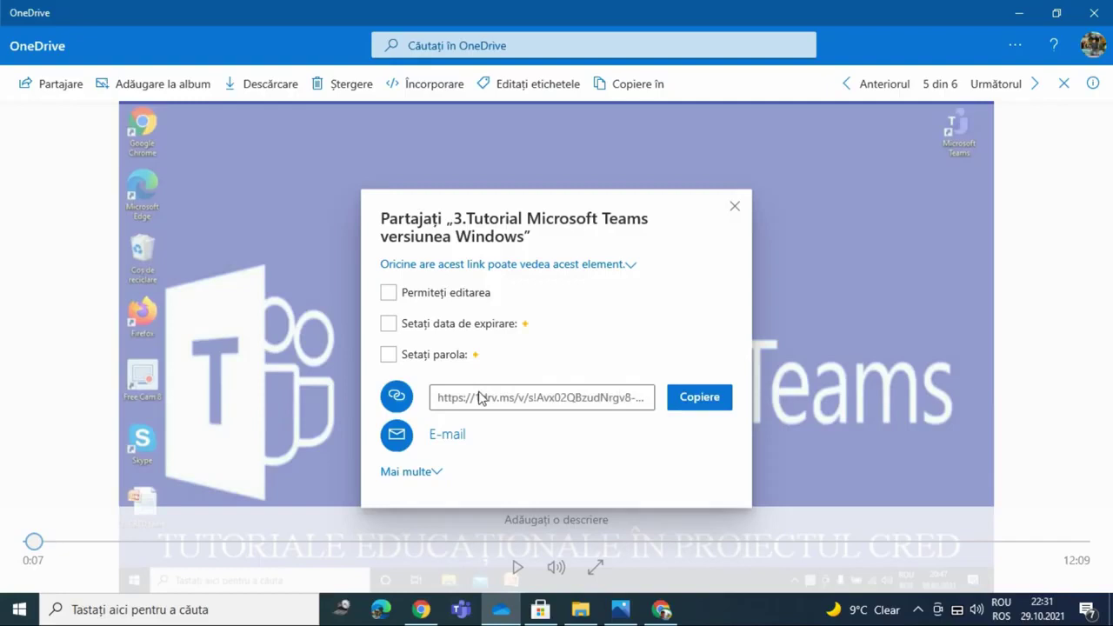
left_click(696, 400)
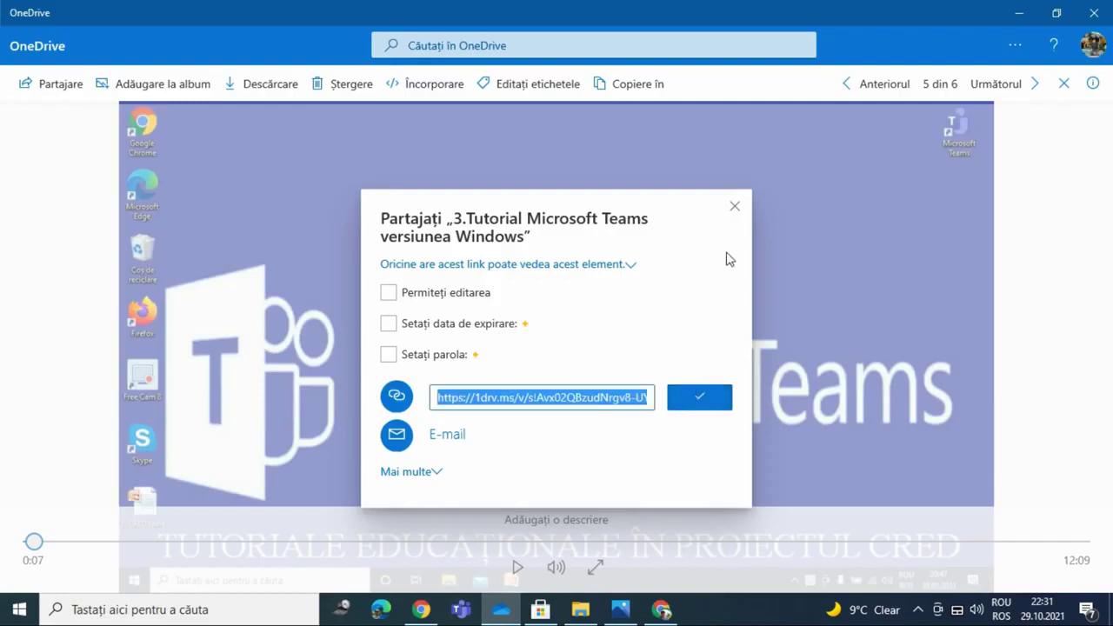
left_click(737, 208)
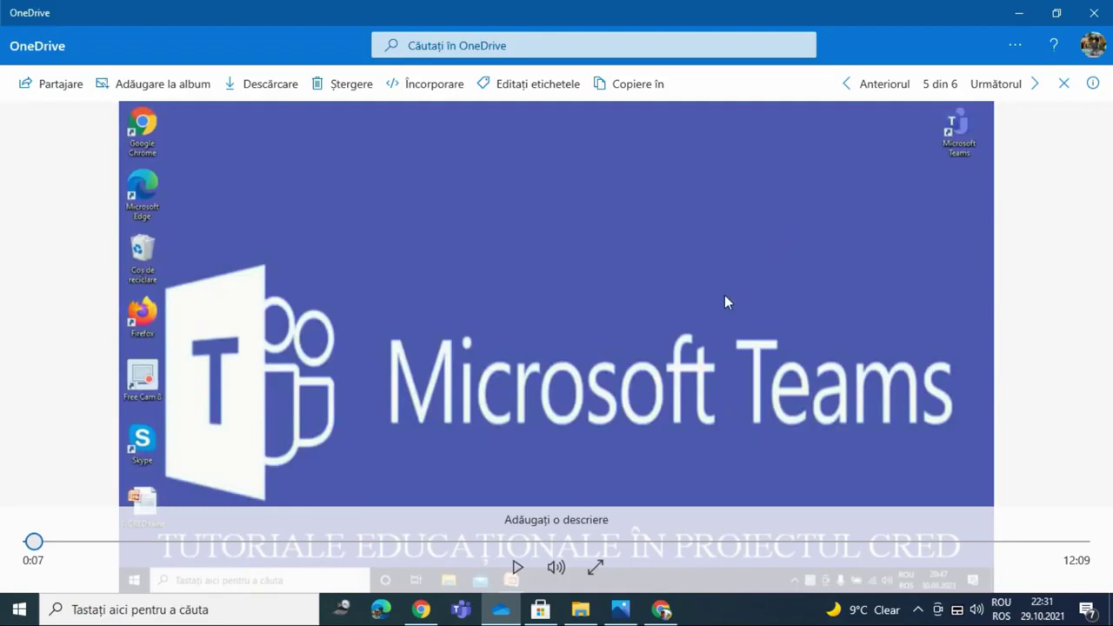
left_click(1093, 13)
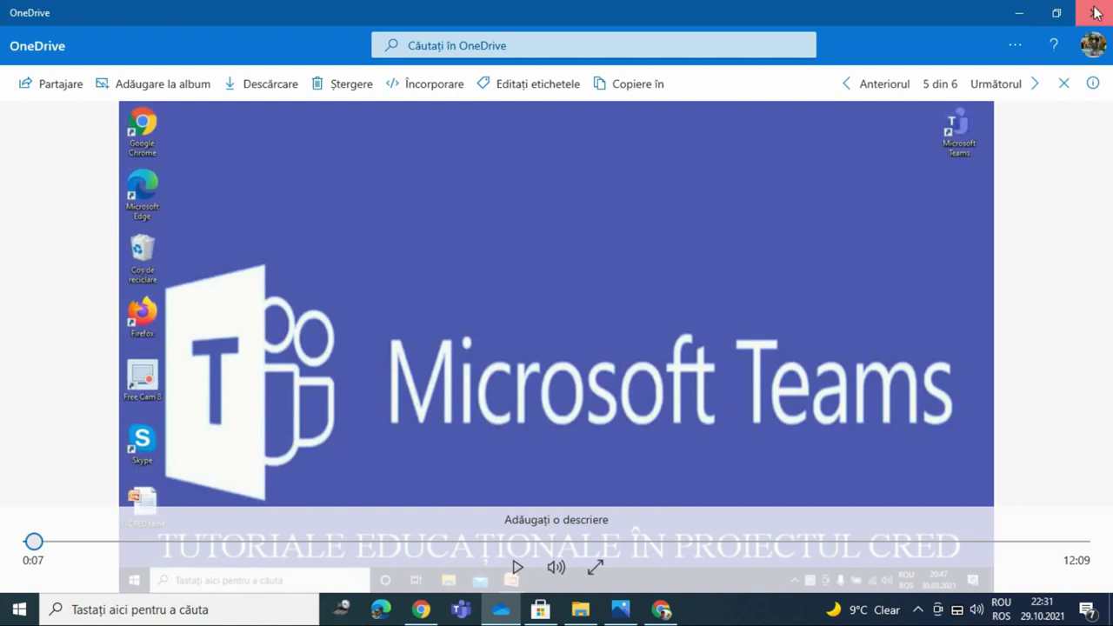